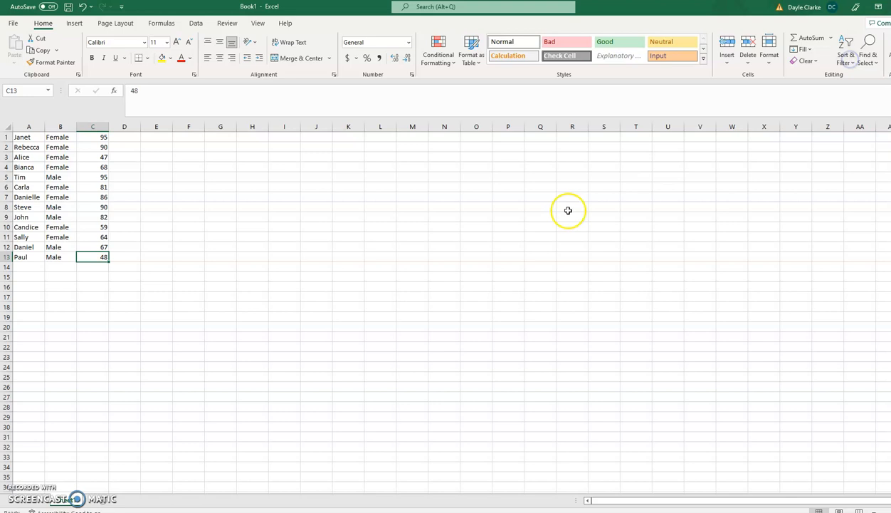
Insert a blank row 1 above the first data row (Janet).
left_click(247, 287)
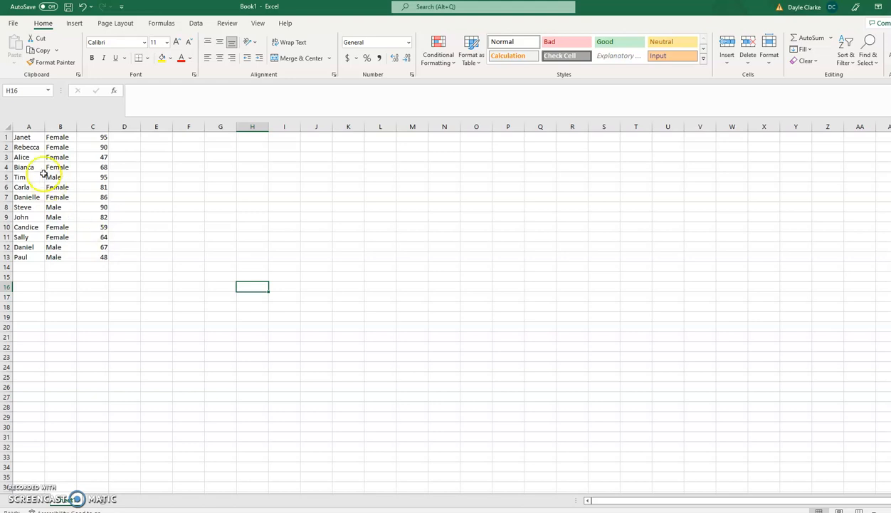
left_click(21, 137)
left_click(20, 137)
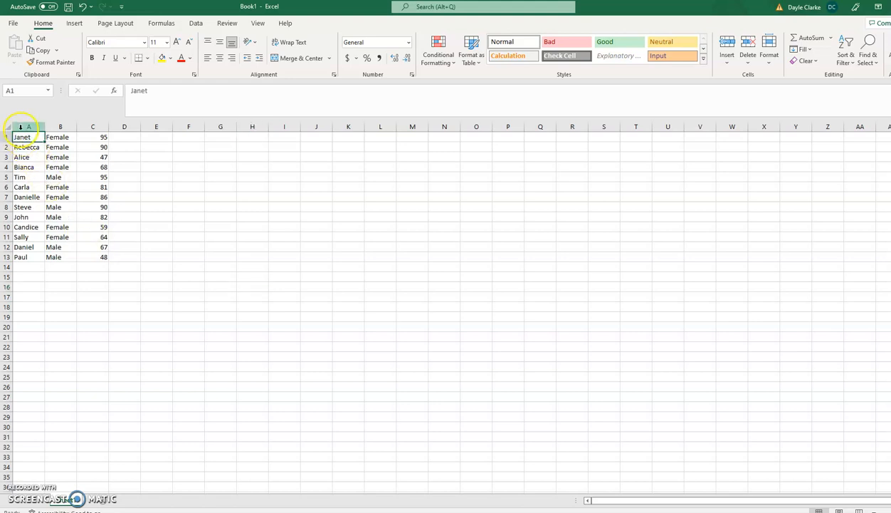
left_click(6, 137)
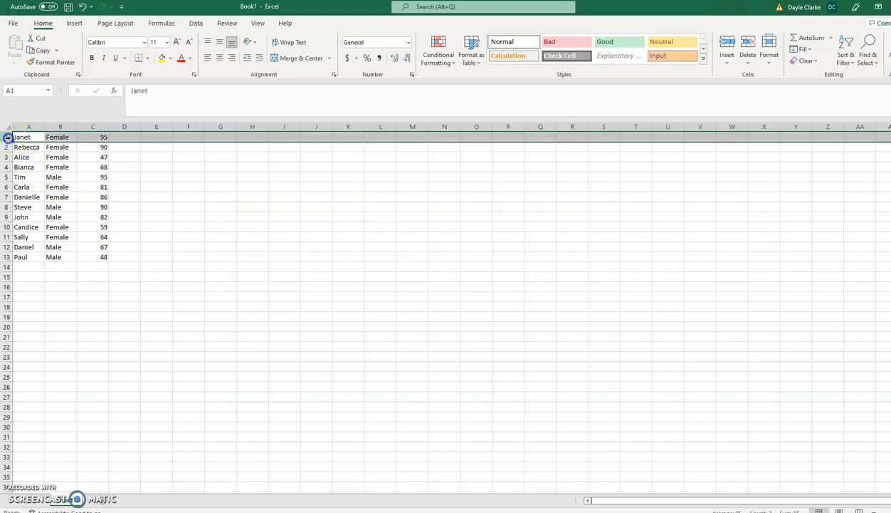
right_click(7, 137)
left_click(21, 238)
left_click(215, 219)
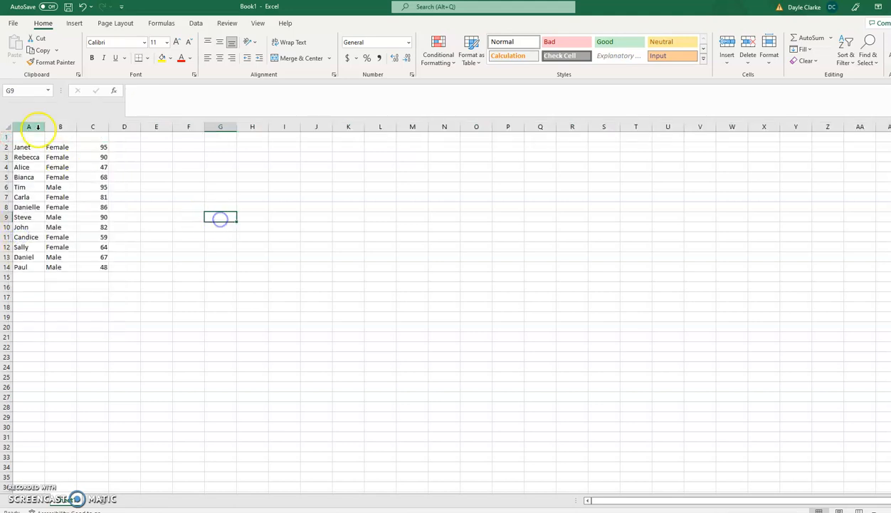
Enter headers Name, Gender and Test Score in A1:C1, widening column C to fit.
left_click(36, 135)
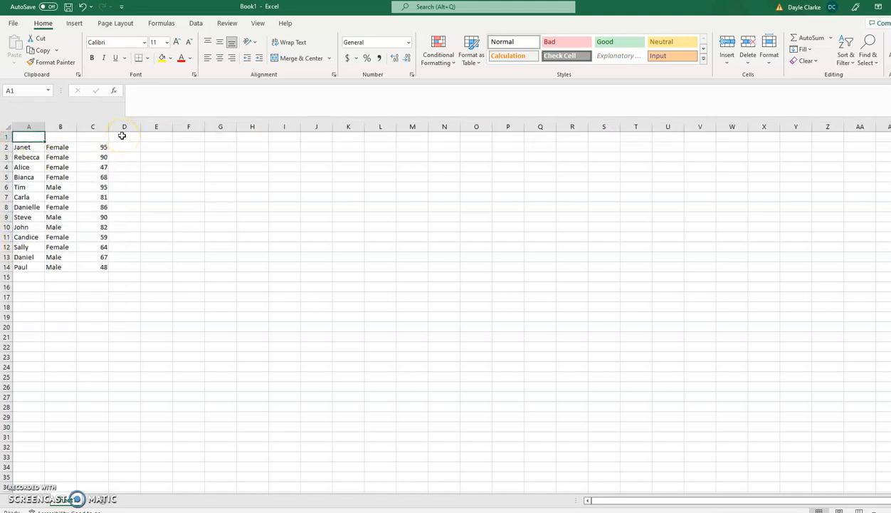
type("Name")
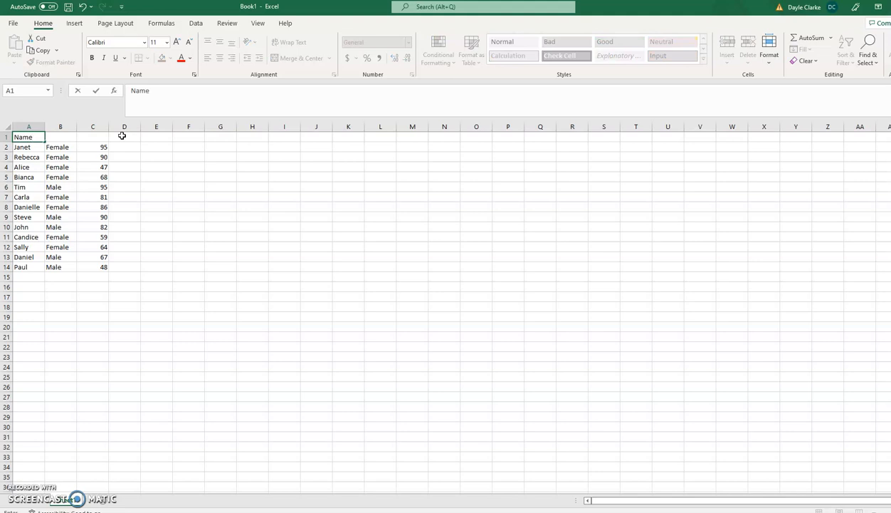
key("Tab")
type("Gen")
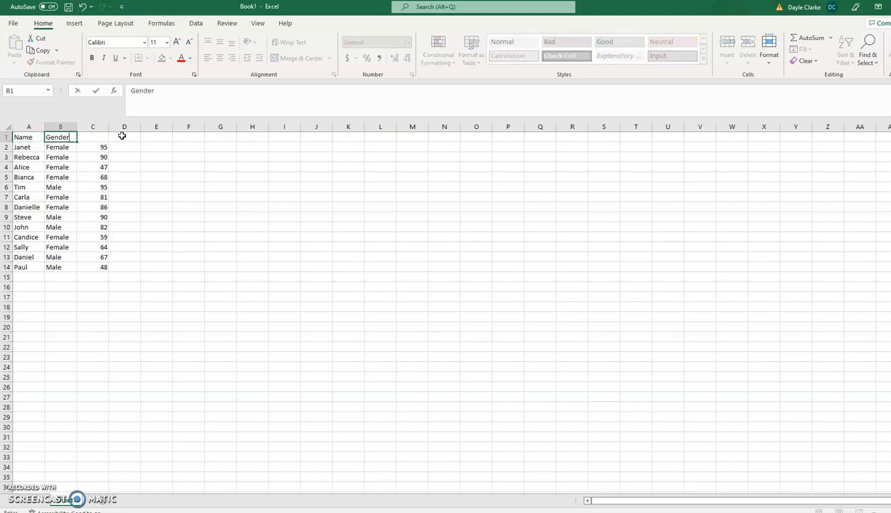
key("Tab")
type("Te")
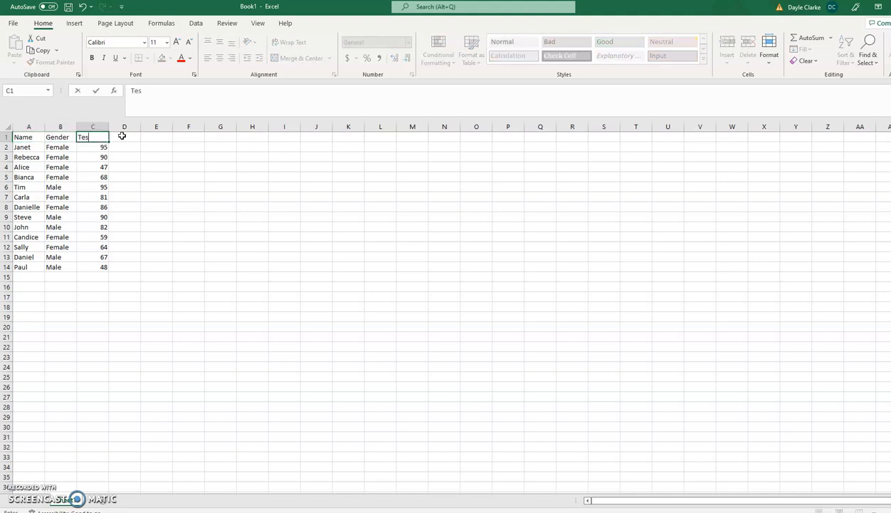
type("st Score")
key("Return")
left_click_drag(110, 127, 128, 126)
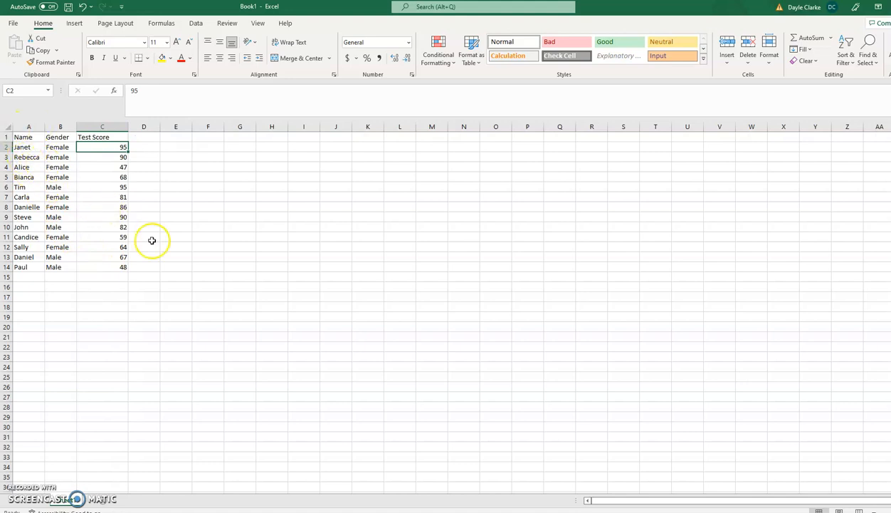
Sort the range A2:C14 by Name A to Z, checking Tim ends up last.
left_click(22, 145)
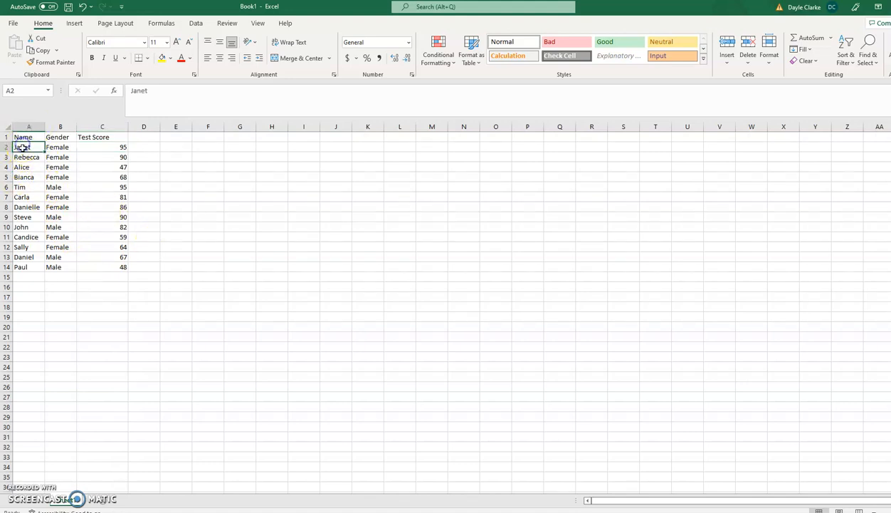
left_click_drag(23, 146, 119, 266)
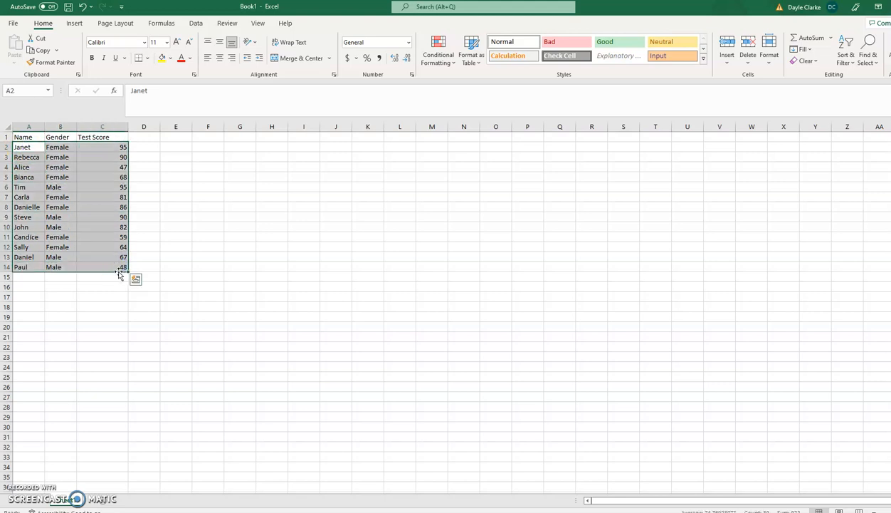
left_click(847, 63)
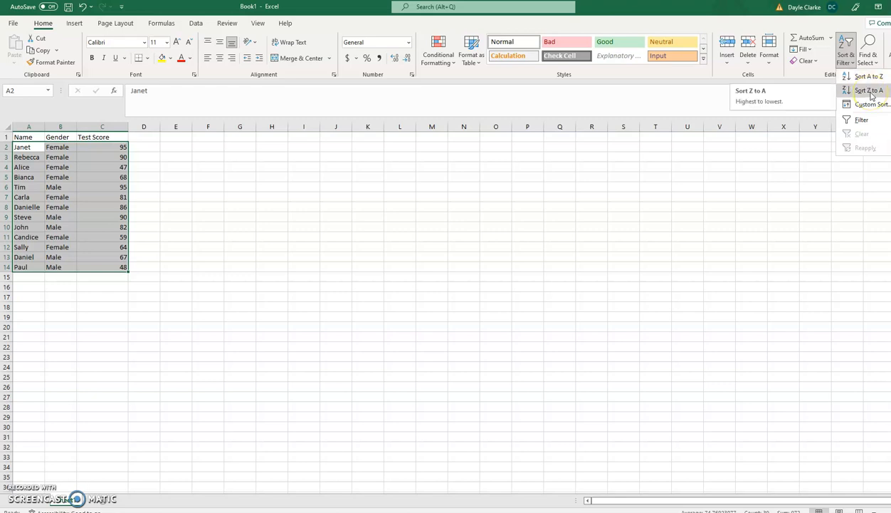
left_click(869, 76)
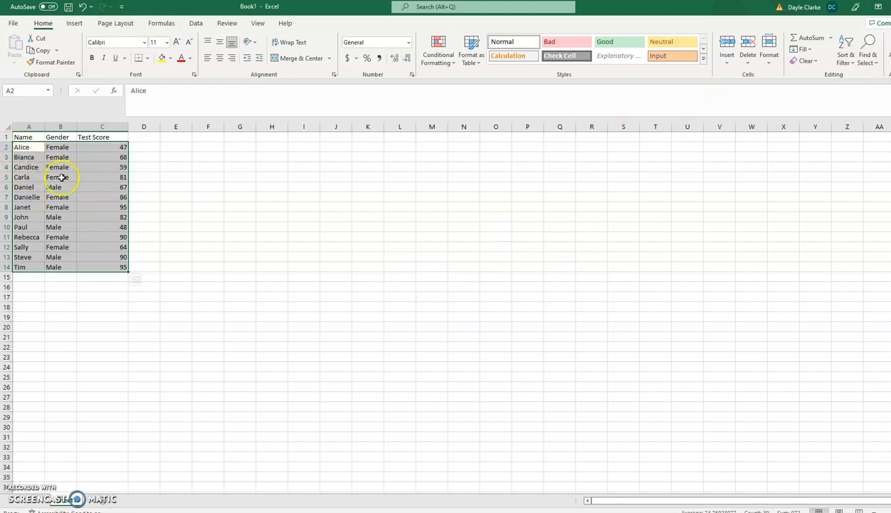
left_click(30, 148)
left_click(34, 150)
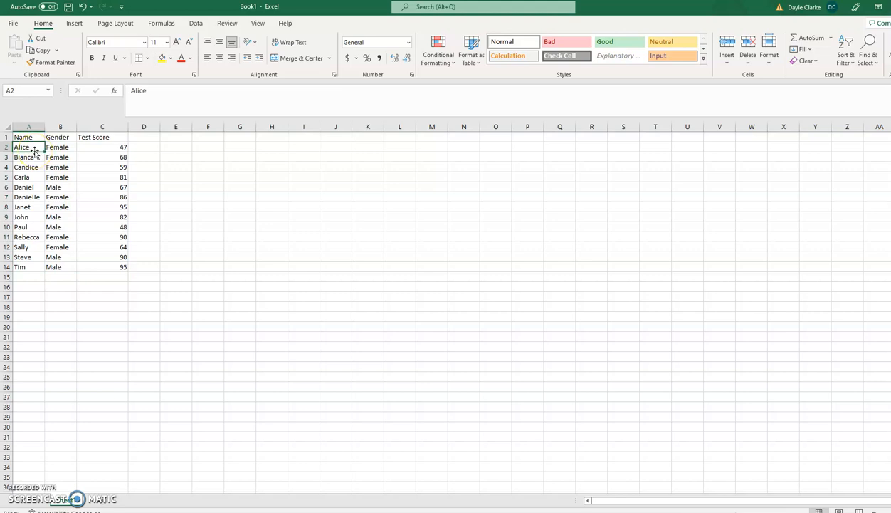
left_click(29, 265)
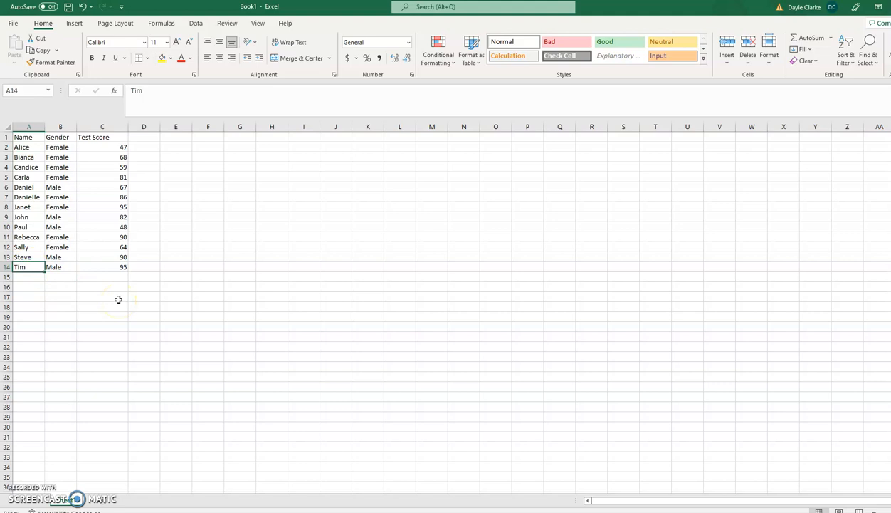
Select the whole table from A1 to C14.
left_click(118, 264)
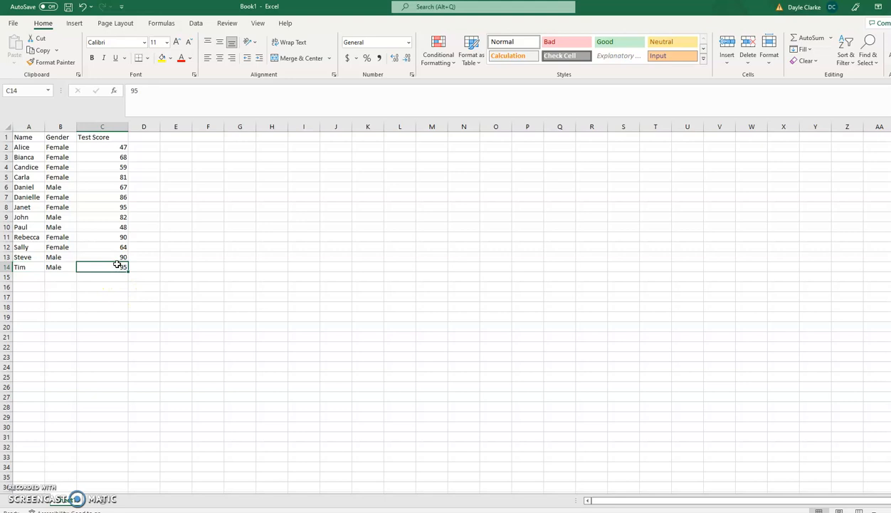
left_click(122, 268)
left_click(21, 146)
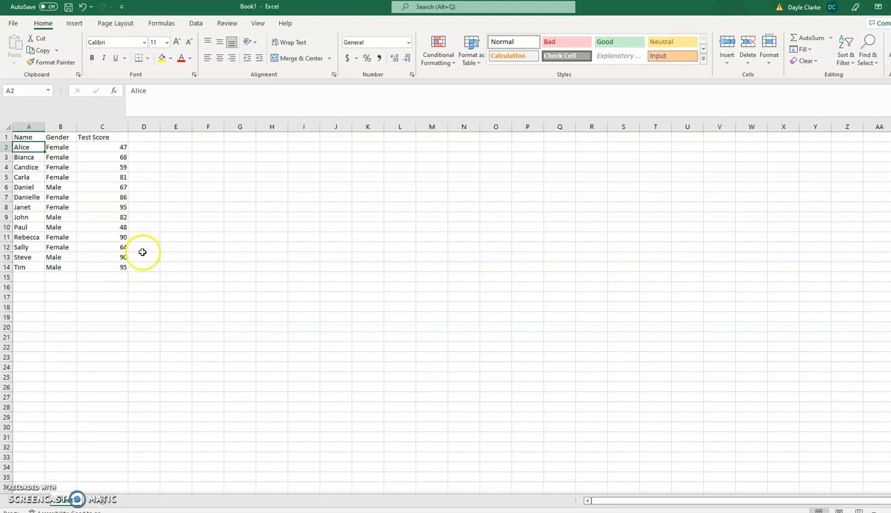
left_click(108, 265)
left_click_drag(112, 264, 106, 257)
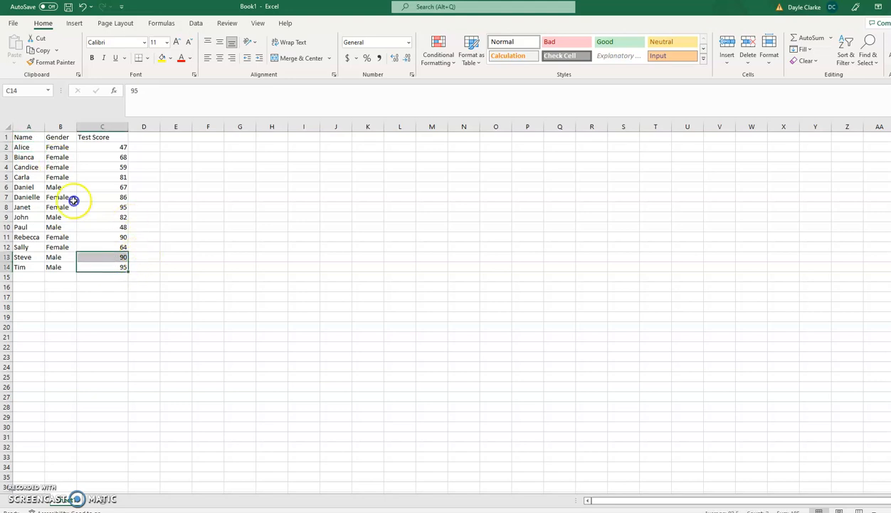
left_click_drag(74, 201, 21, 140)
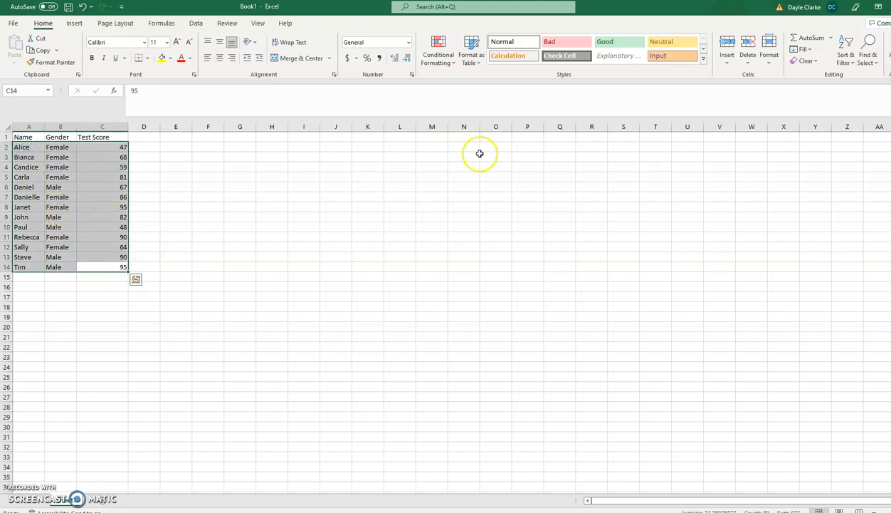
Sort by Test Score smallest first, then re-sort it largest to smallest.
left_click(845, 57)
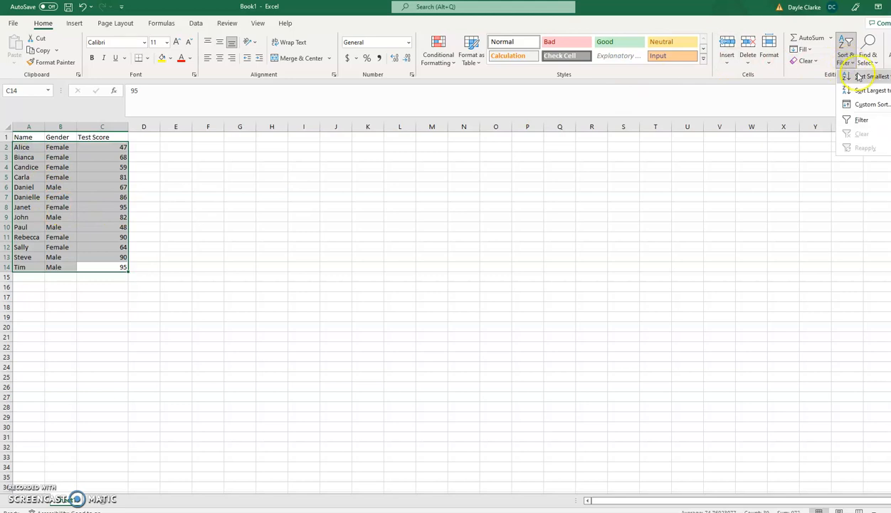
left_click(859, 82)
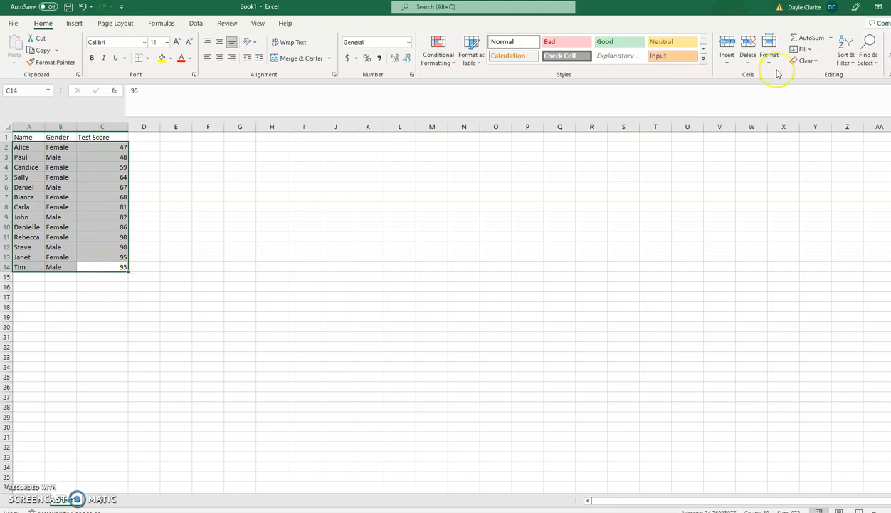
left_click(846, 54)
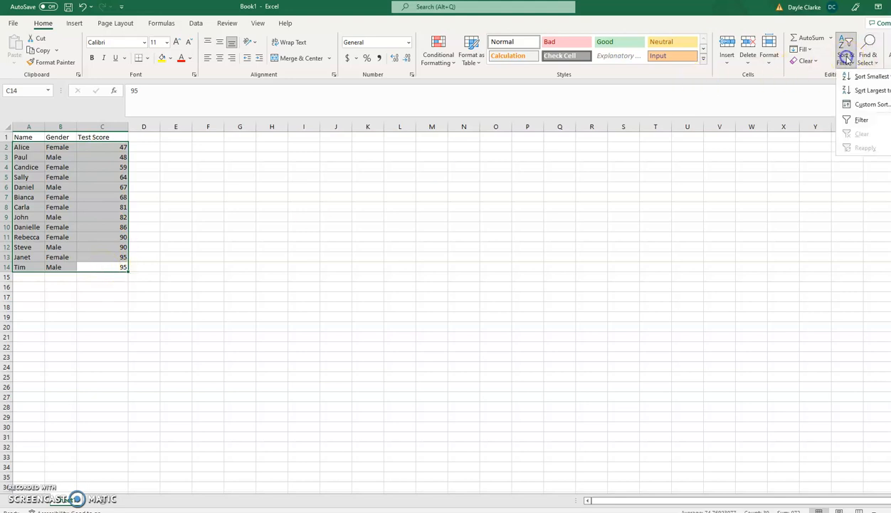
left_click(867, 90)
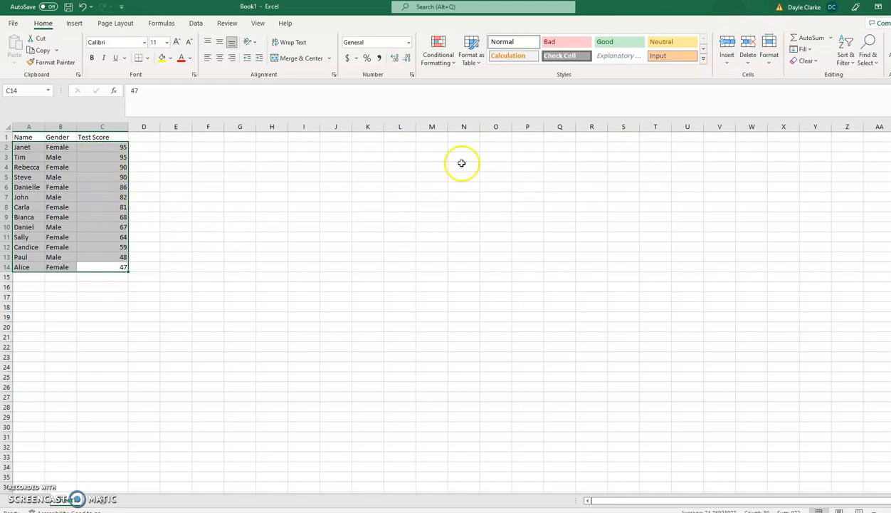
Apply a Custom Sort on Gender with order A to Z, putting Female rows first.
left_click(855, 57)
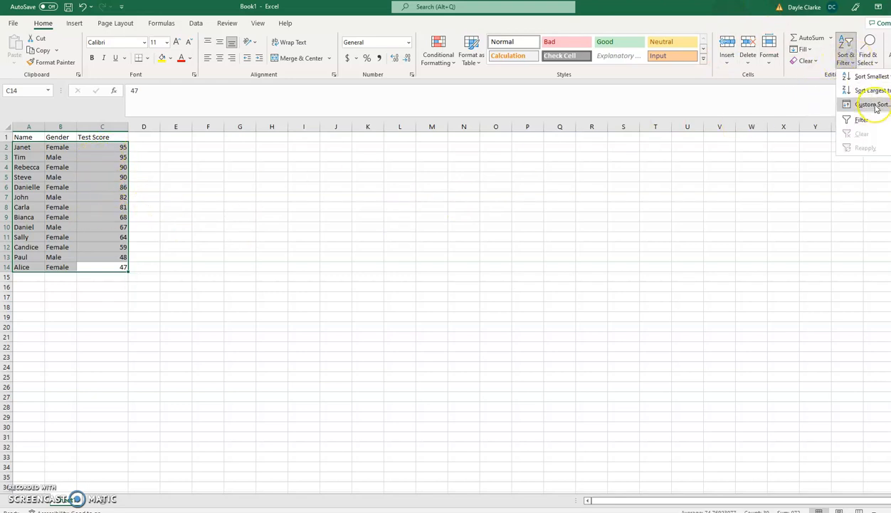
left_click(872, 105)
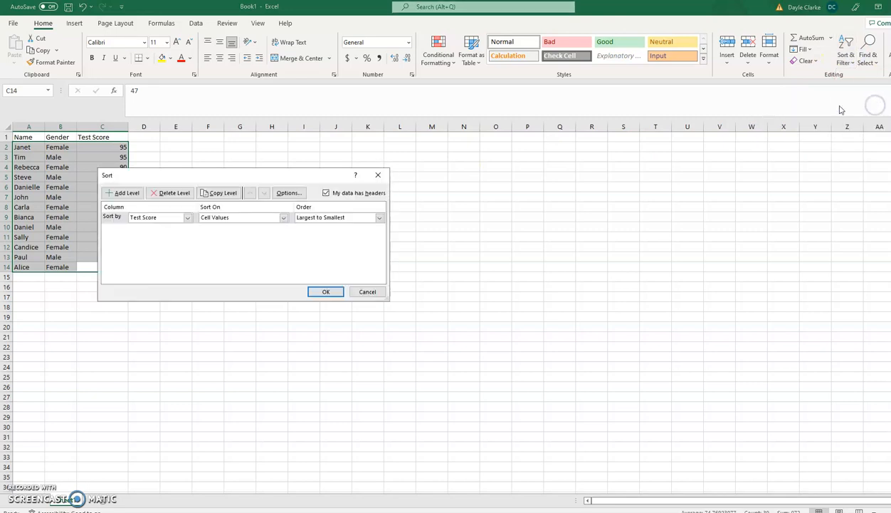
left_click_drag(212, 174, 339, 175)
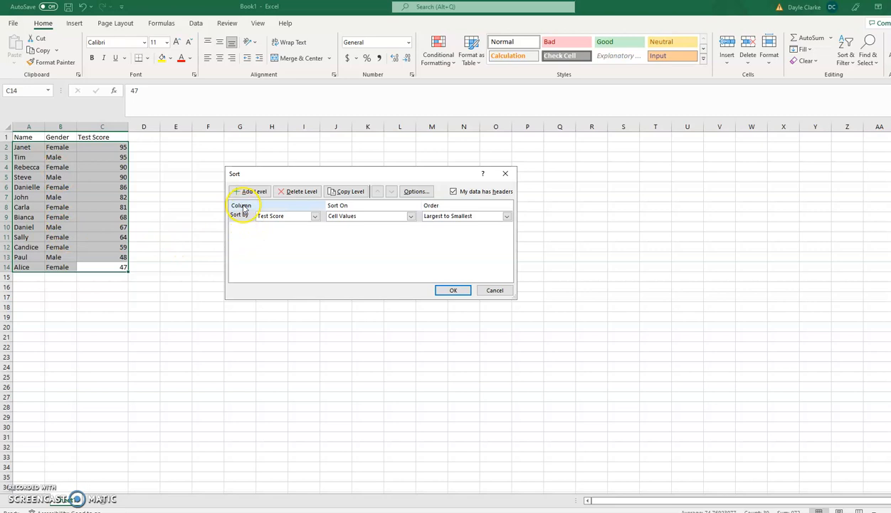
left_click(315, 216)
left_click(289, 231)
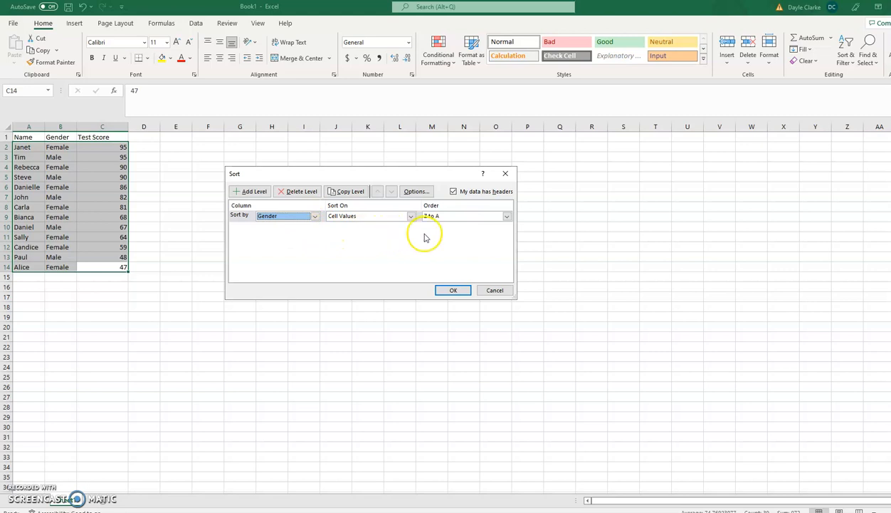
left_click(475, 215)
left_click(450, 224)
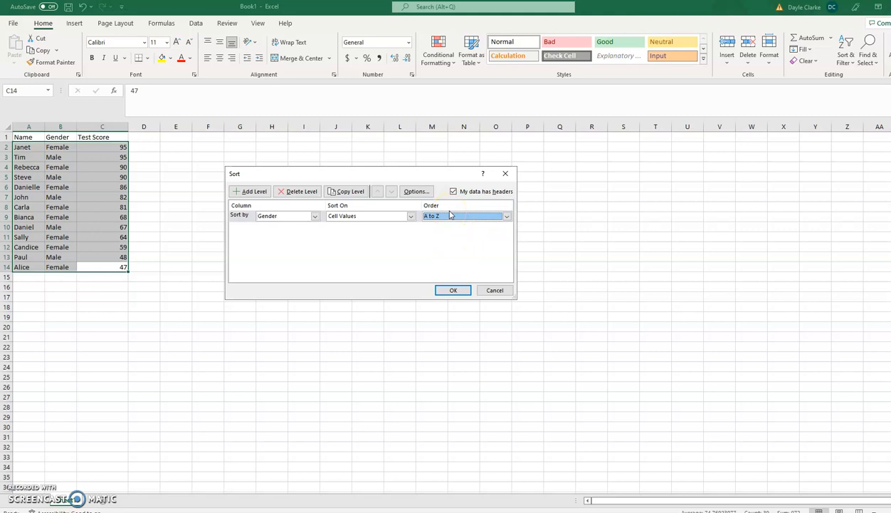
left_click(453, 290)
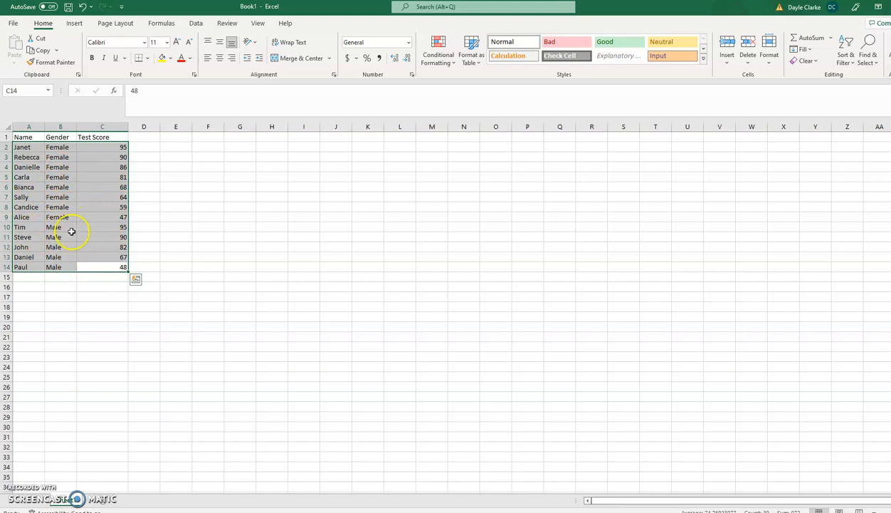
Add a second Custom Sort level: Then by Test Score, Largest to Smallest.
left_click(846, 56)
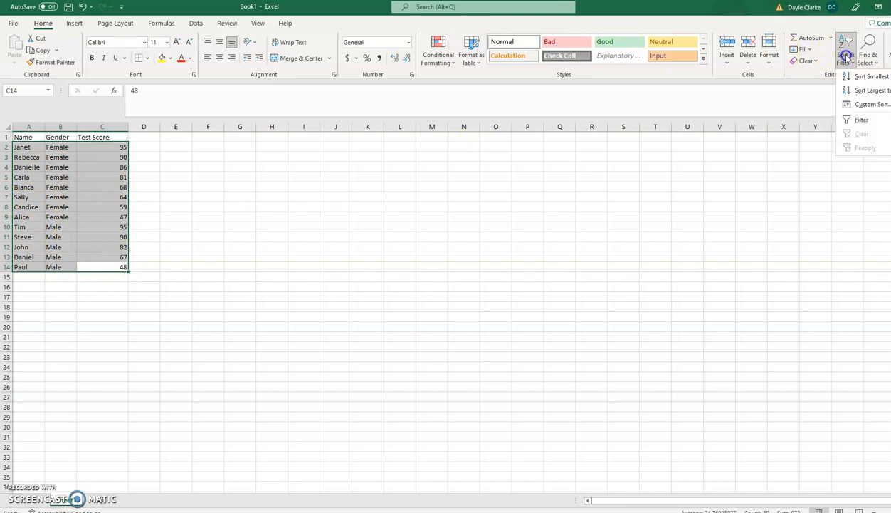
left_click(861, 104)
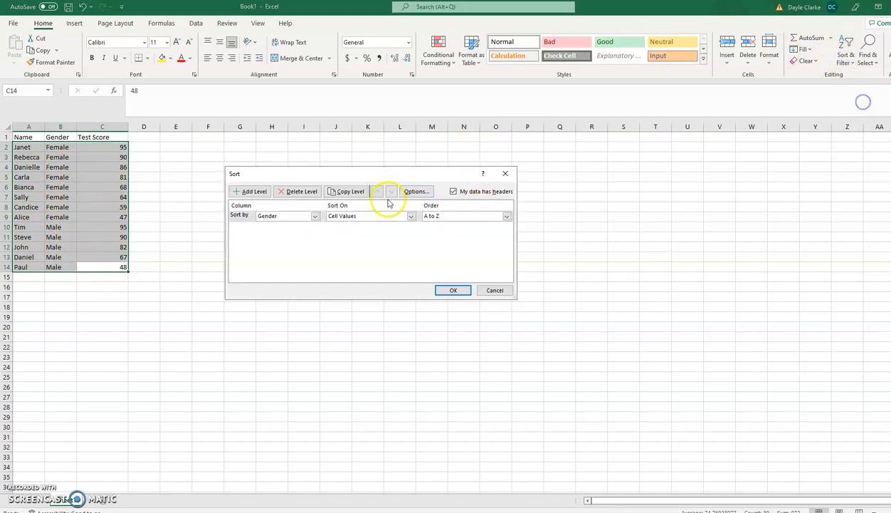
left_click(255, 191)
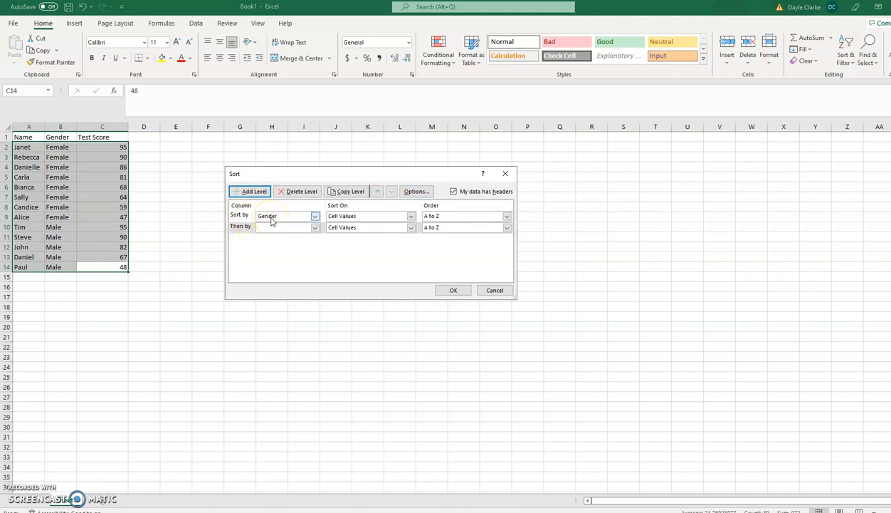
left_click(316, 228)
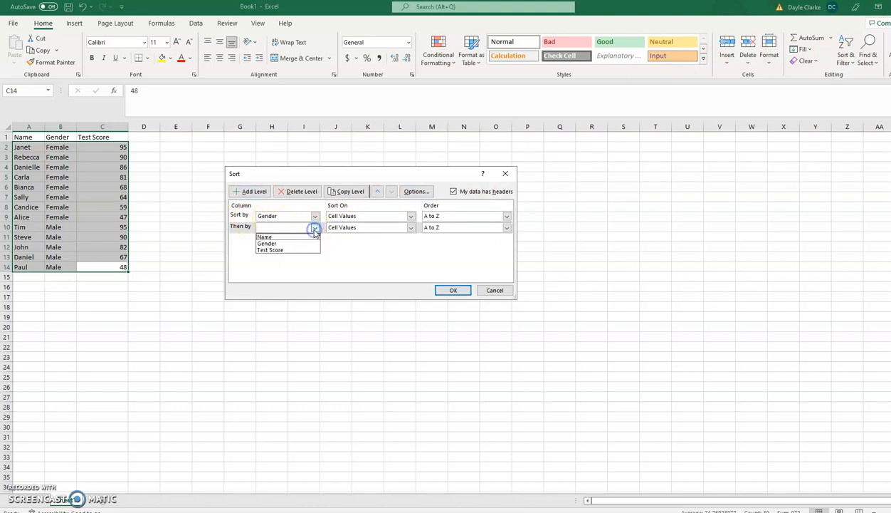
left_click(301, 249)
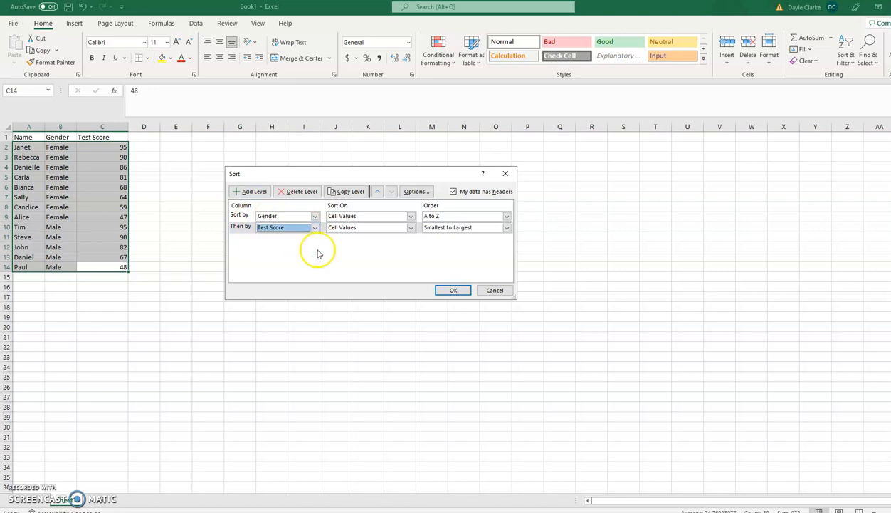
left_click(470, 228)
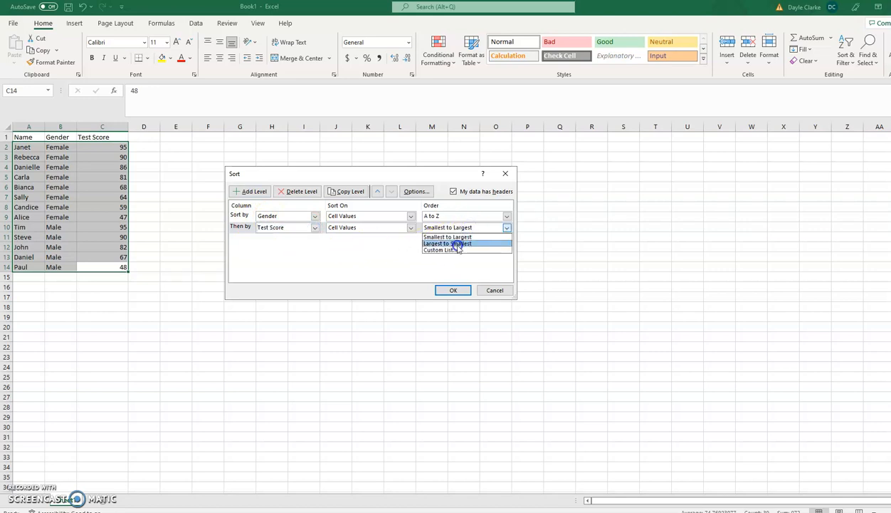
left_click(459, 247)
left_click(453, 290)
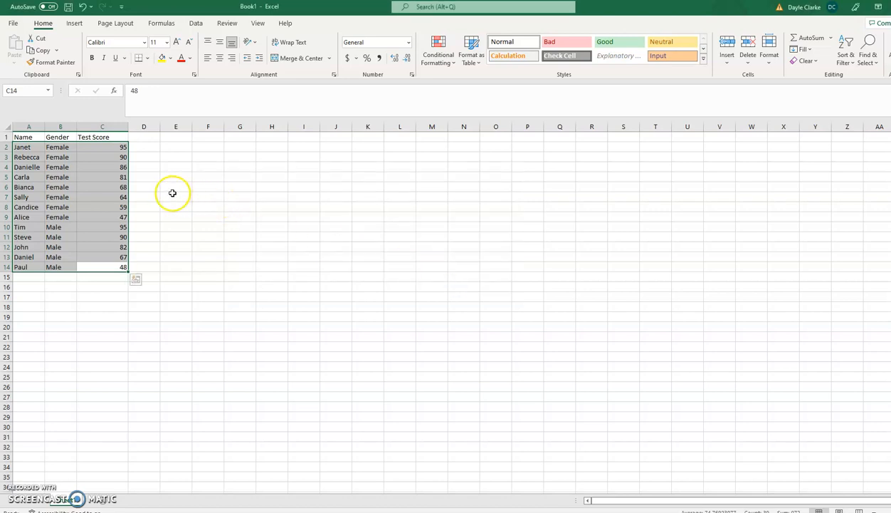
Check Female and Male scores run highest to lowest, then reselect A2:C14.
left_click(121, 168)
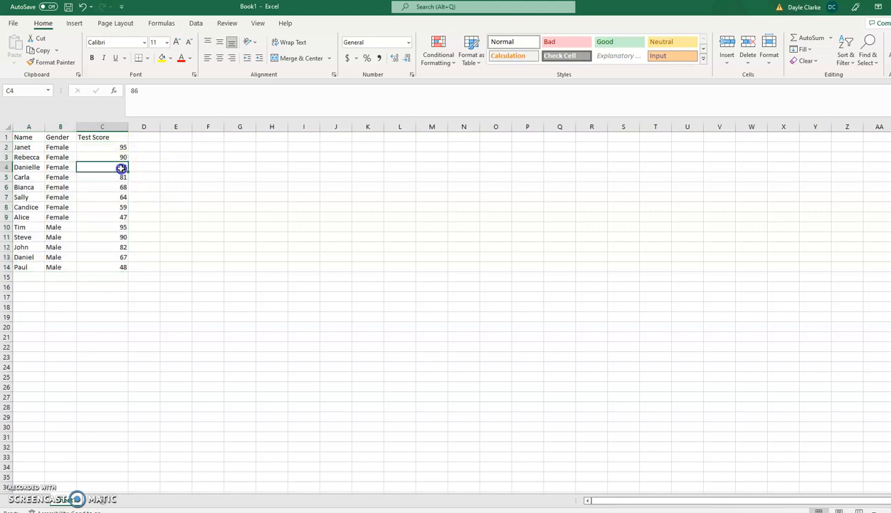
left_click(48, 146)
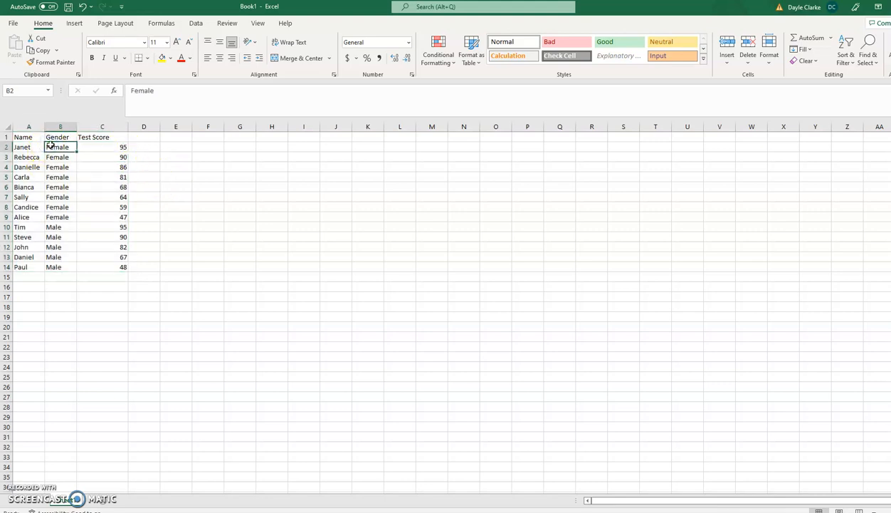
left_click_drag(89, 146, 108, 214)
left_click(70, 226)
left_click(107, 230)
left_click(111, 266)
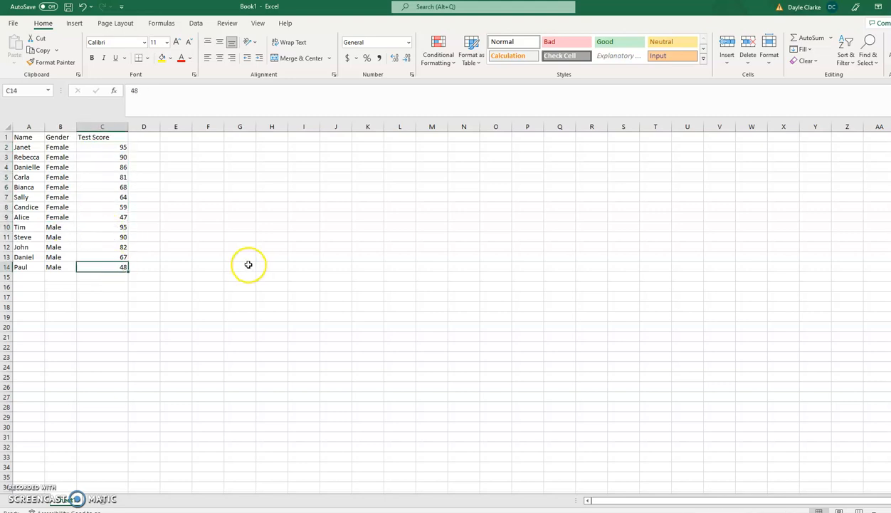
left_click_drag(25, 145, 119, 265)
Change the Custom Sort's Then by level to Name, order A to Z.
left_click(846, 55)
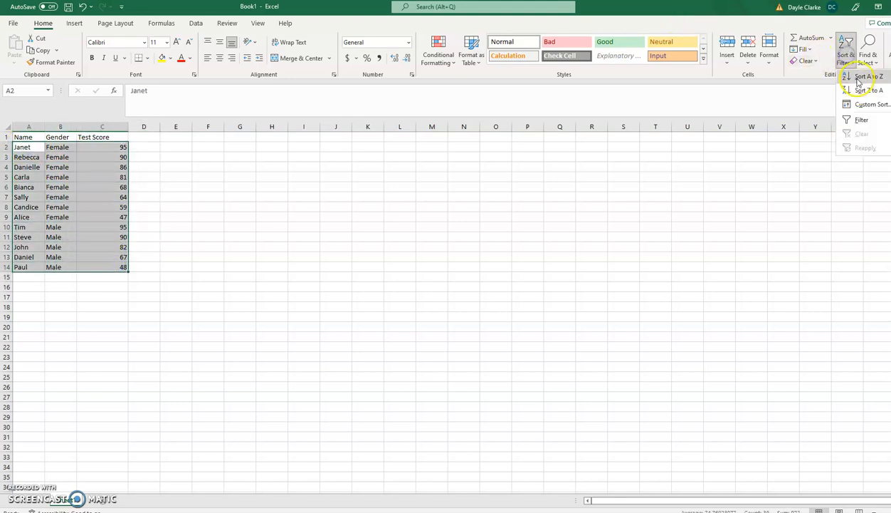
left_click(870, 104)
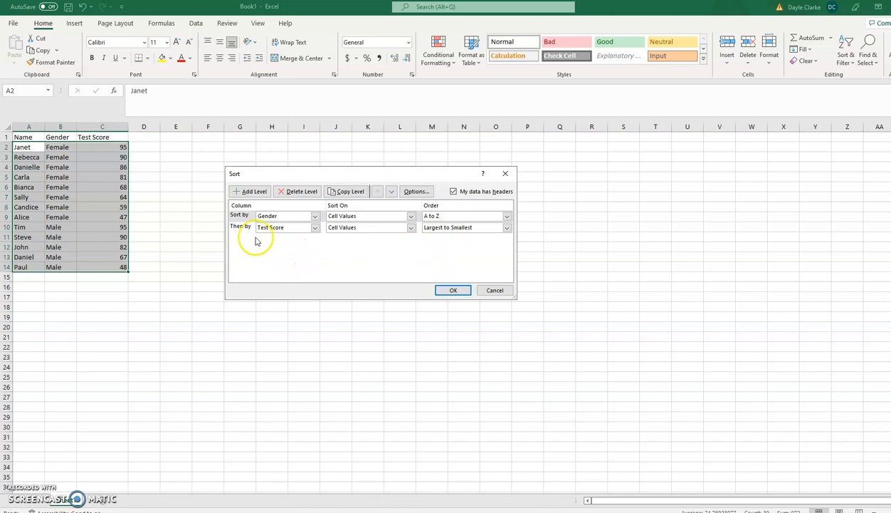
left_click(291, 228)
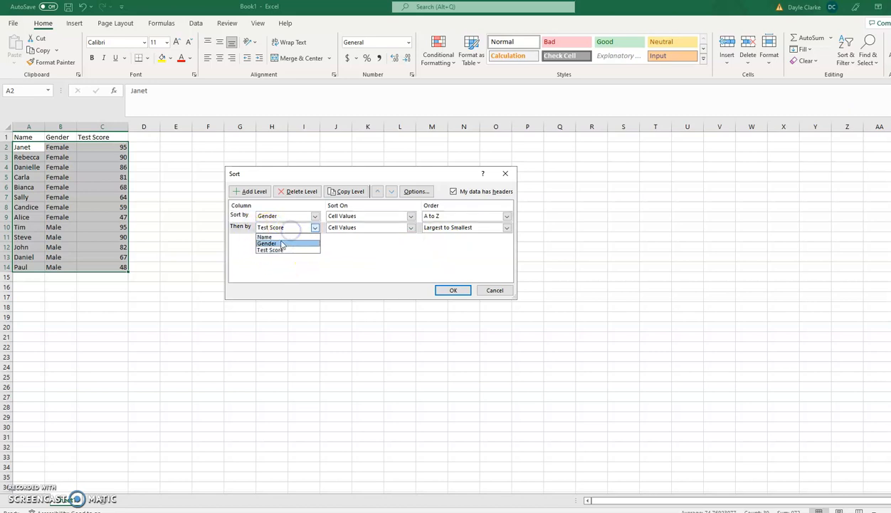
left_click(274, 236)
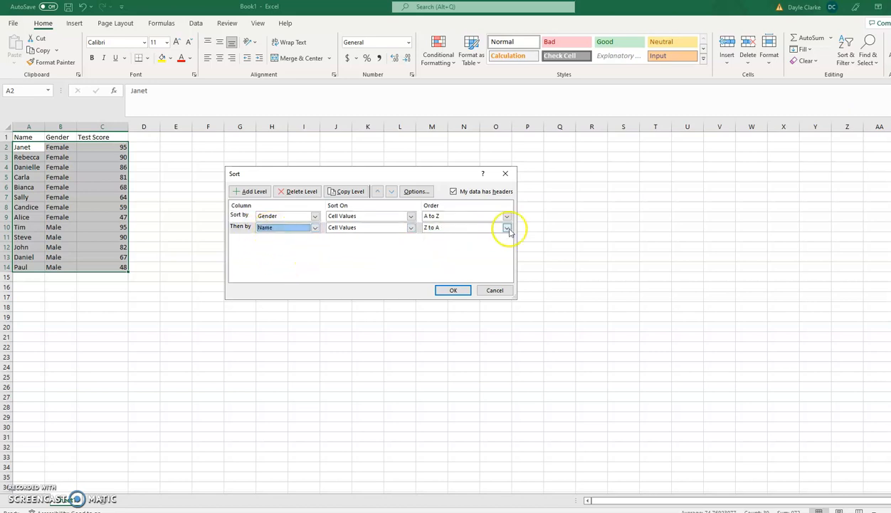
left_click(507, 227)
left_click(459, 237)
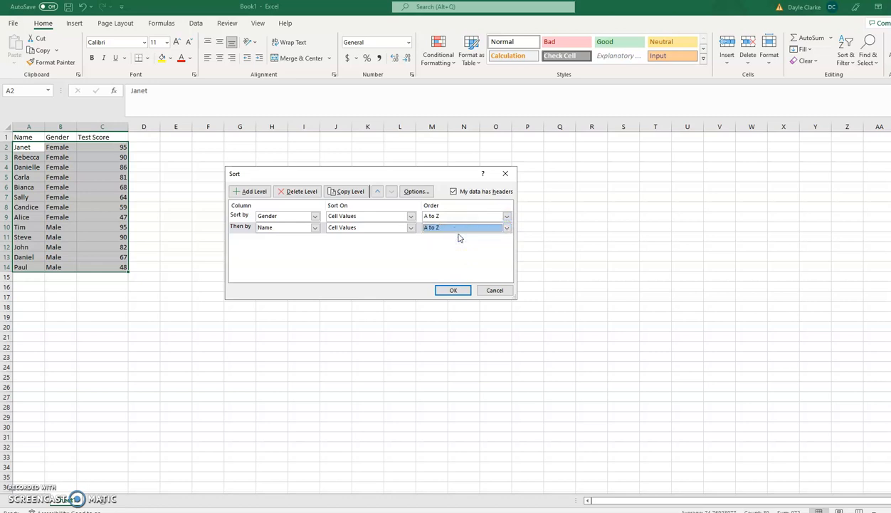
left_click(455, 291)
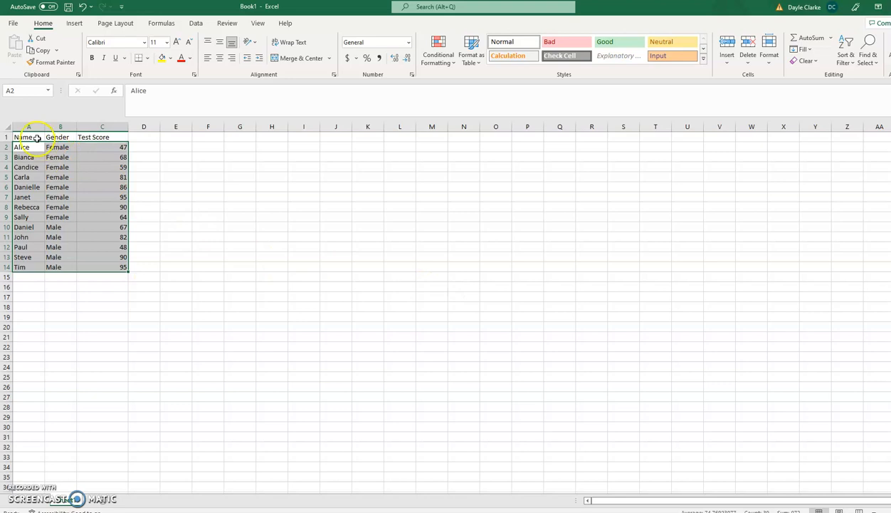